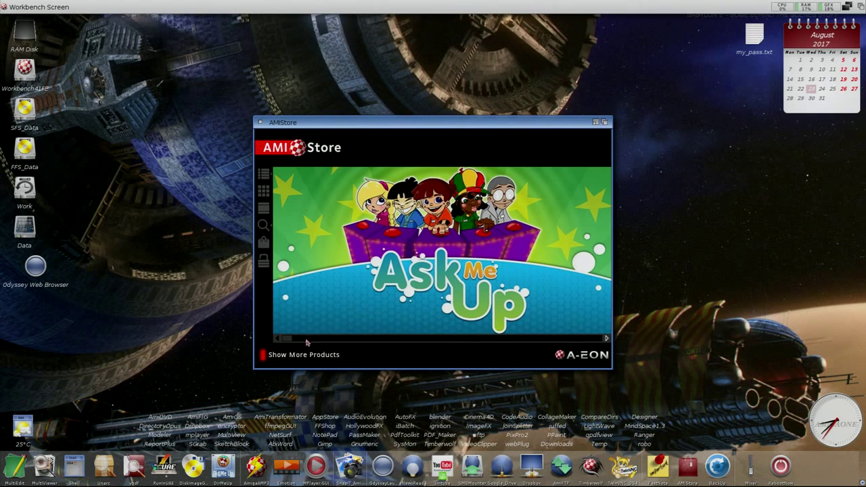
Cycle the featured product banners forward until the RadeonHD 2 Driver advert shows
{"action": "left_click", "coordinate": [340, 340]}
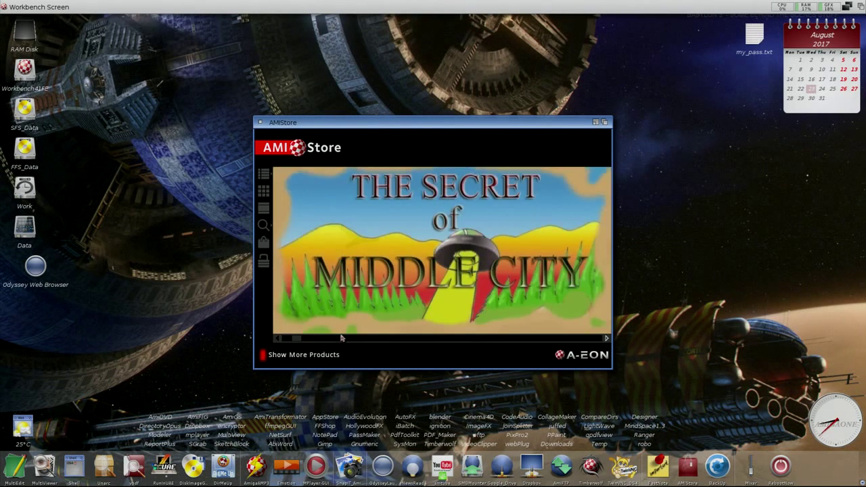
{"action": "left_click", "coordinate": [334, 340]}
{"action": "left_click", "coordinate": [345, 341]}
{"action": "left_click", "coordinate": [346, 340]}
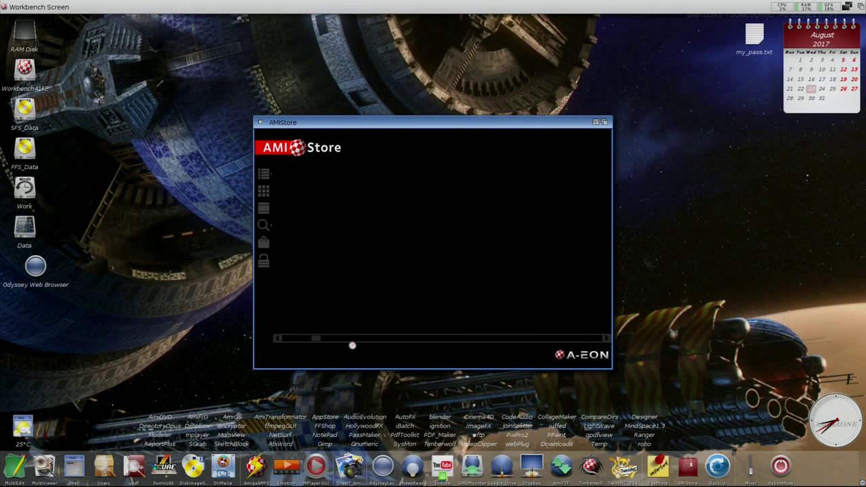
{"action": "left_click", "coordinate": [349, 338]}
{"action": "left_click", "coordinate": [350, 337]}
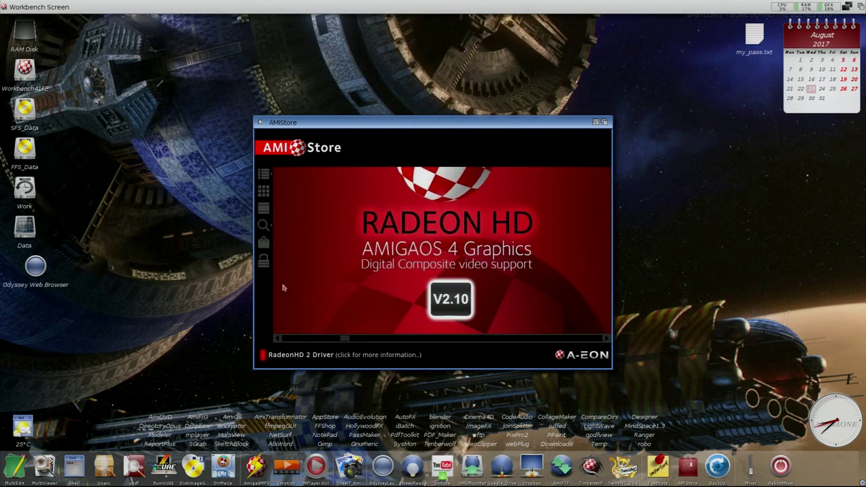
Log in with the AMISphere account username and password, reaching a € 0.00 balance
{"action": "left_click", "coordinate": [268, 263]}
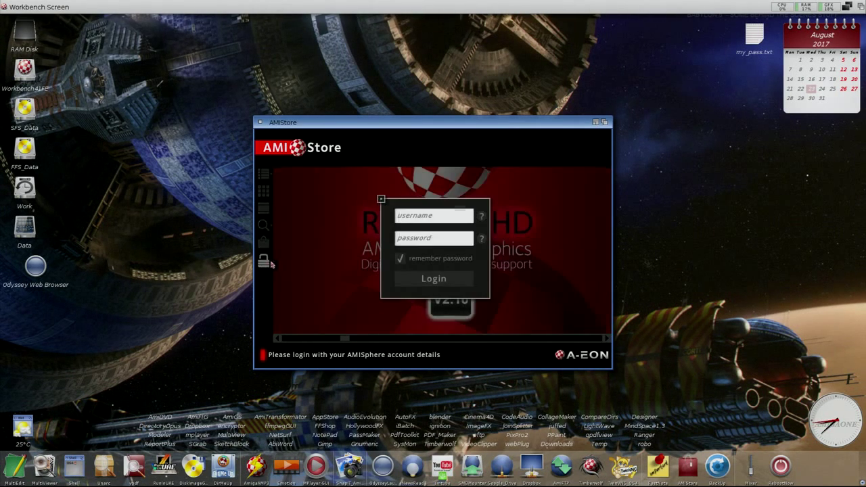
{"action": "left_click", "coordinate": [428, 216]}
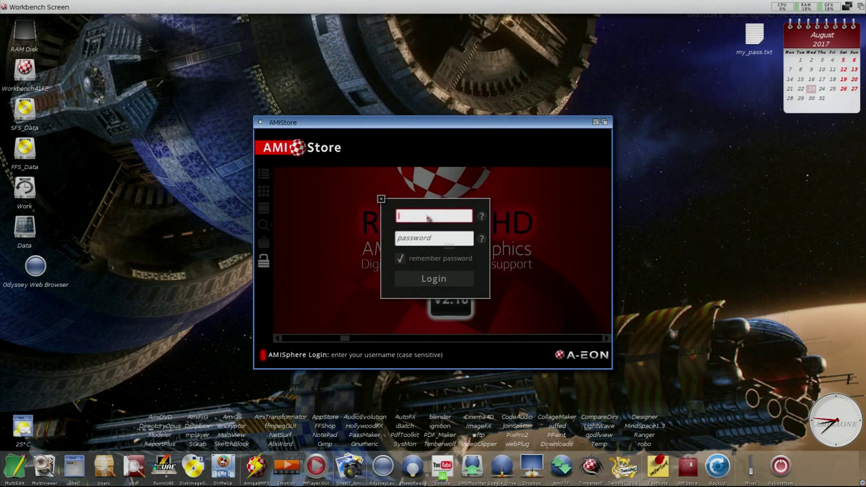
{"action": "type", "text": "radzik"}
{"action": "key", "text": "Return"}
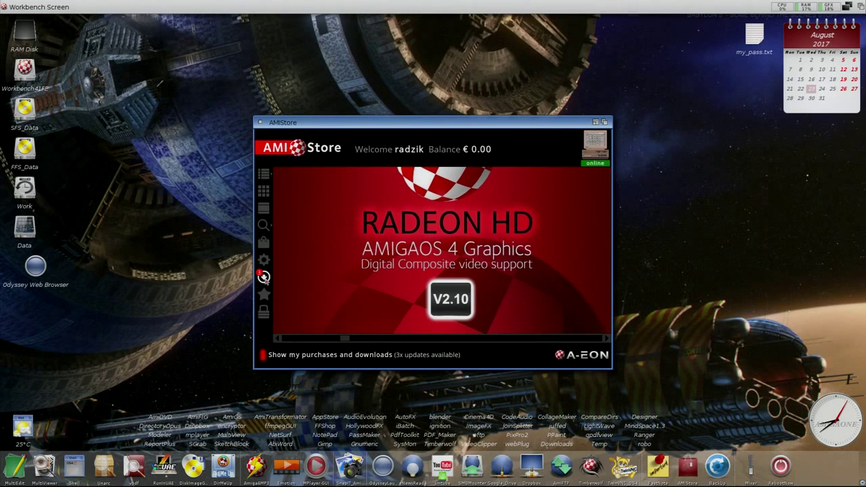
{"action": "mouse_move", "coordinate": [264, 177]}
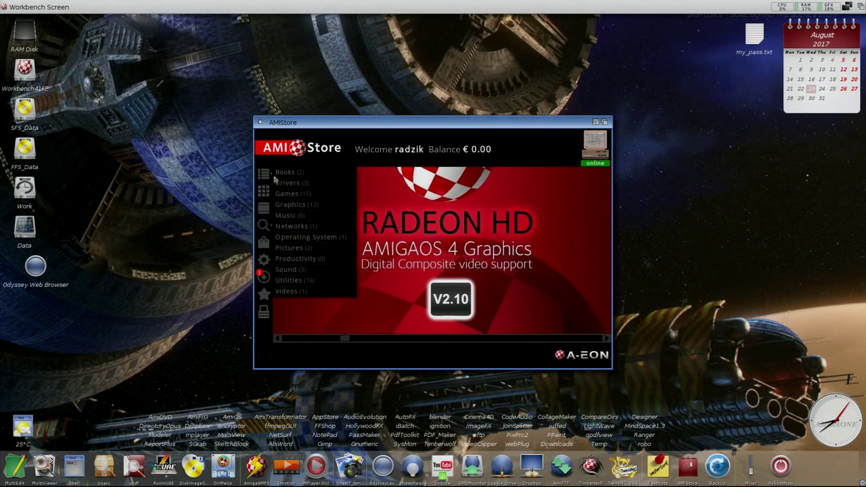
Open the Games (15) category, then show My Purchases with 3 updates and 8 purchases
{"action": "left_click", "coordinate": [300, 197]}
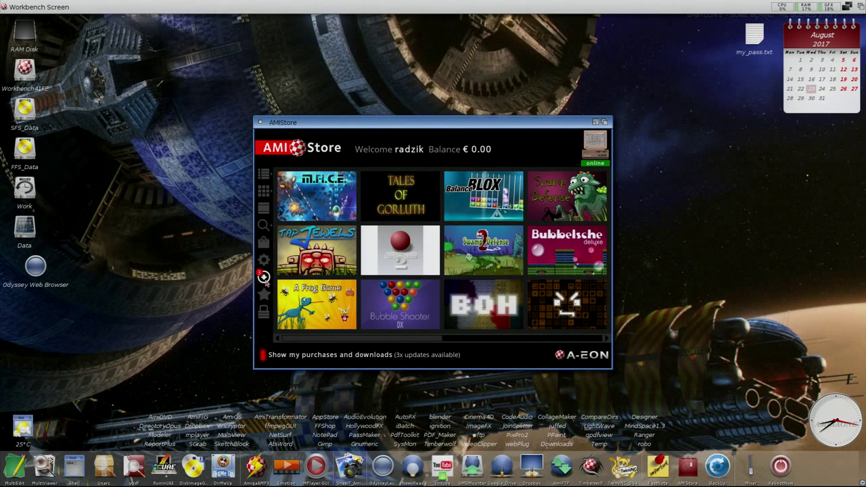
{"action": "left_click", "coordinate": [264, 278]}
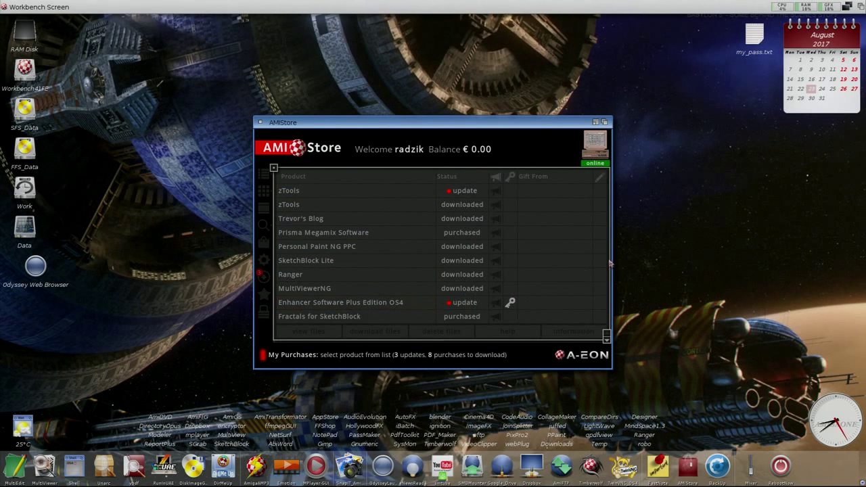
Scroll through the purchases list and select the zTools entry marked for update
{"action": "left_click", "coordinate": [607, 339]}
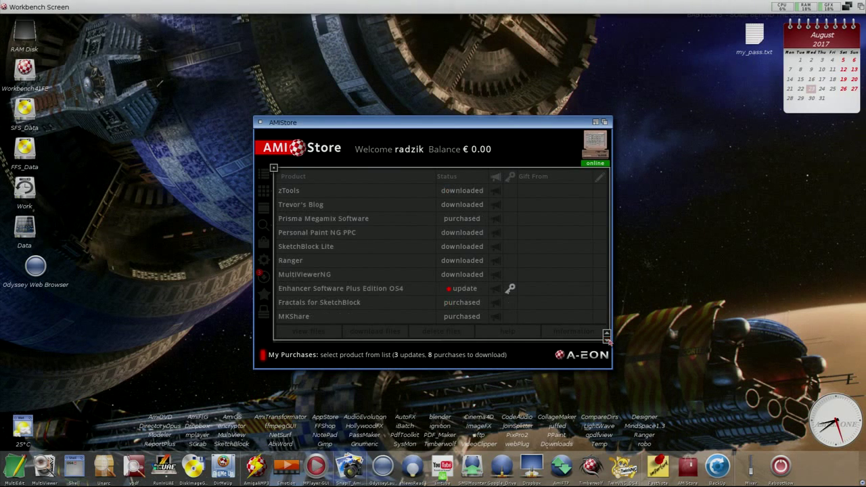
{"action": "left_click", "coordinate": [607, 339]}
{"action": "left_click", "coordinate": [607, 339]}
{"action": "left_click", "coordinate": [607, 339]}
{"action": "left_click", "coordinate": [607, 339]}
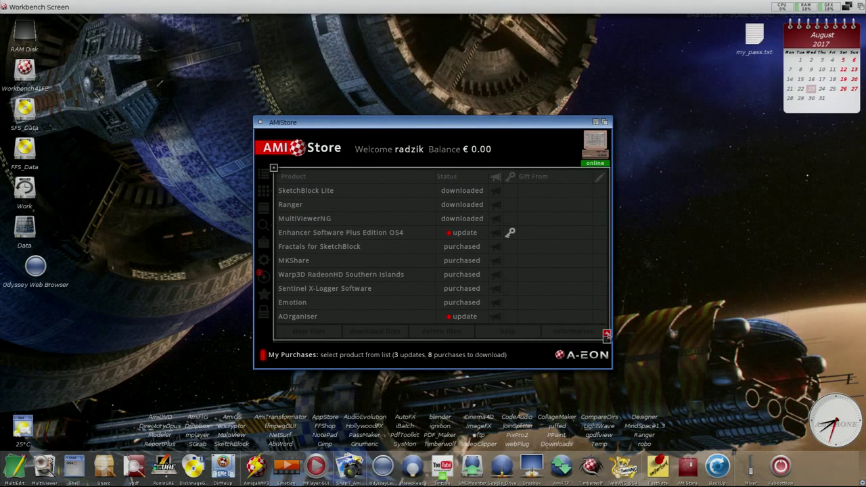
{"action": "left_click", "coordinate": [607, 335]}
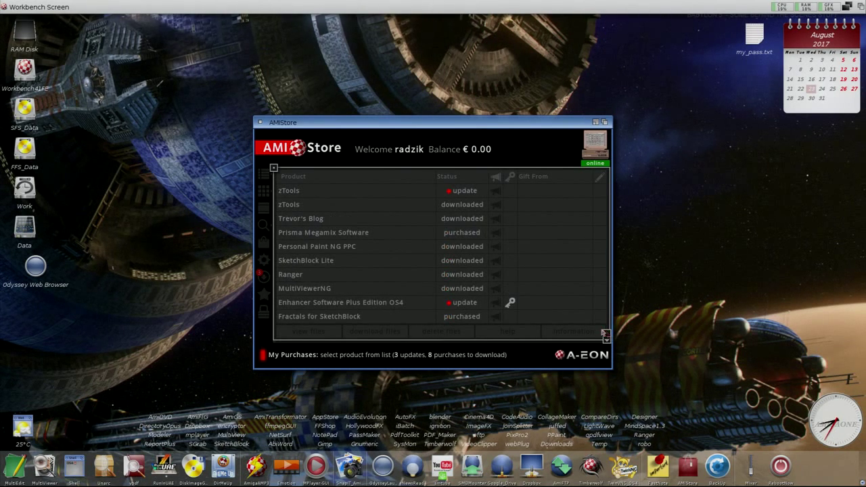
{"action": "left_click", "coordinate": [329, 192]}
{"action": "left_click", "coordinate": [419, 233]}
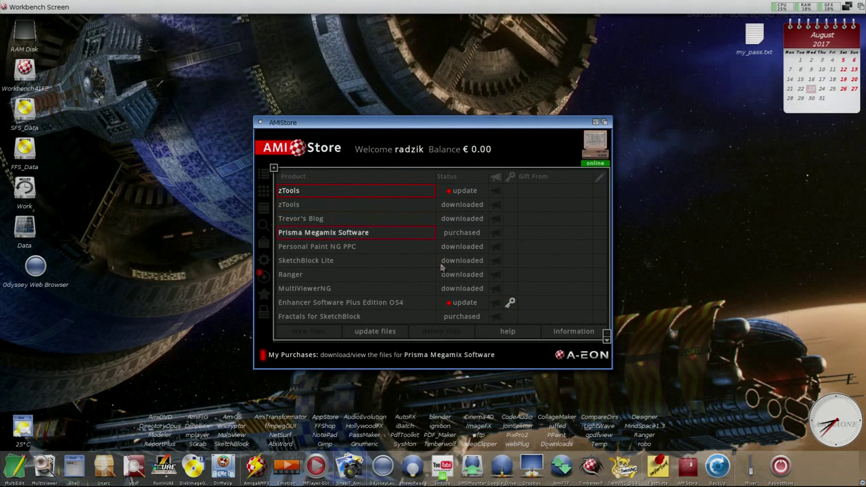
Download the four zTools v2.9 update files until the Installation Utility appears
{"action": "left_click", "coordinate": [400, 338]}
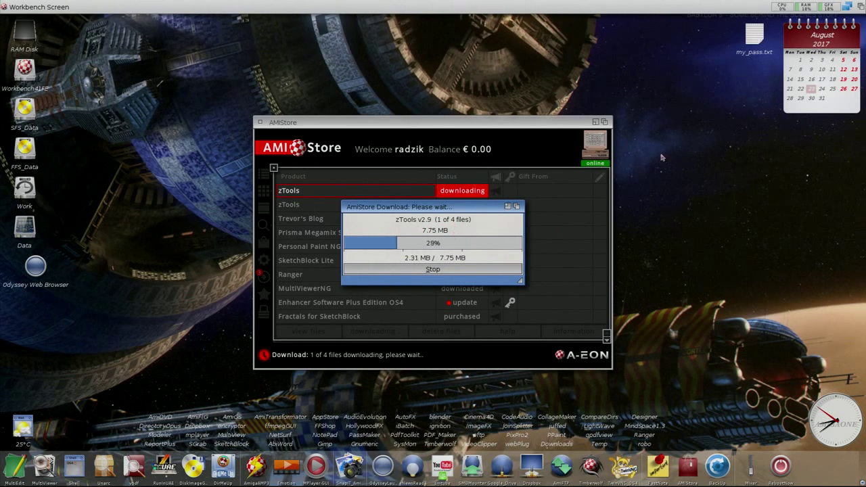
{"action": "mouse_move", "coordinate": [800, 11]}
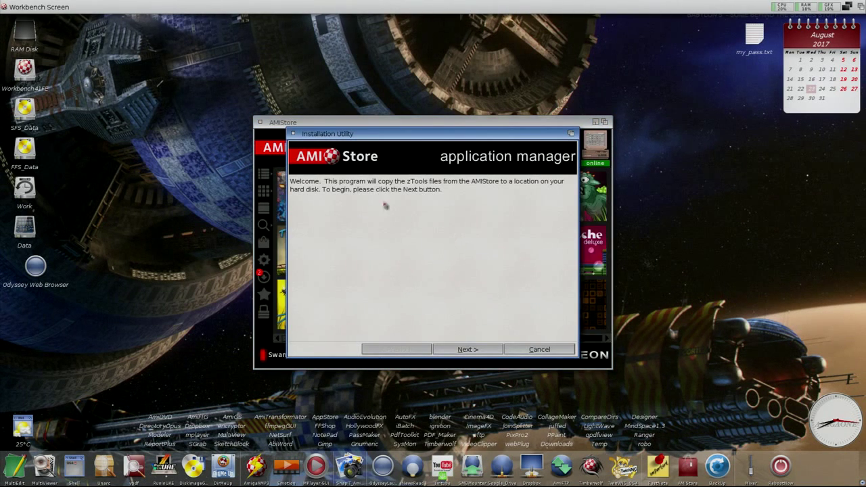
Copy the zTools files to the RAM: destination and finish the installer
{"action": "left_click", "coordinate": [477, 350]}
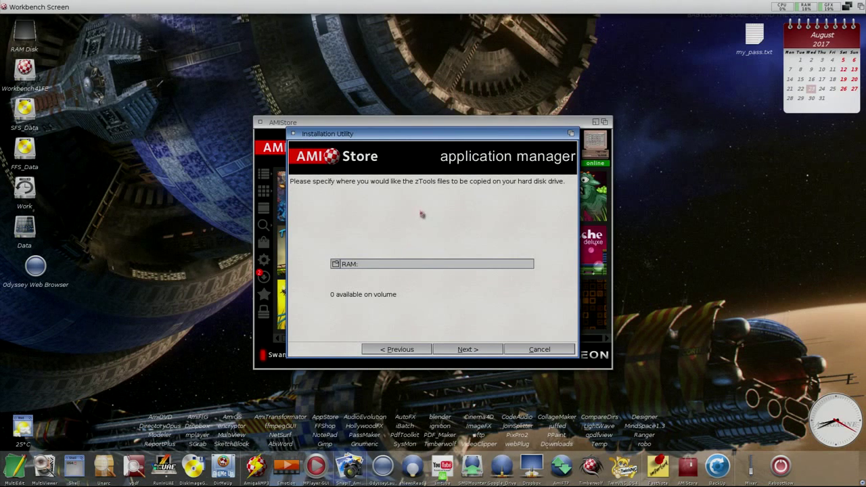
{"action": "left_click", "coordinate": [482, 350]}
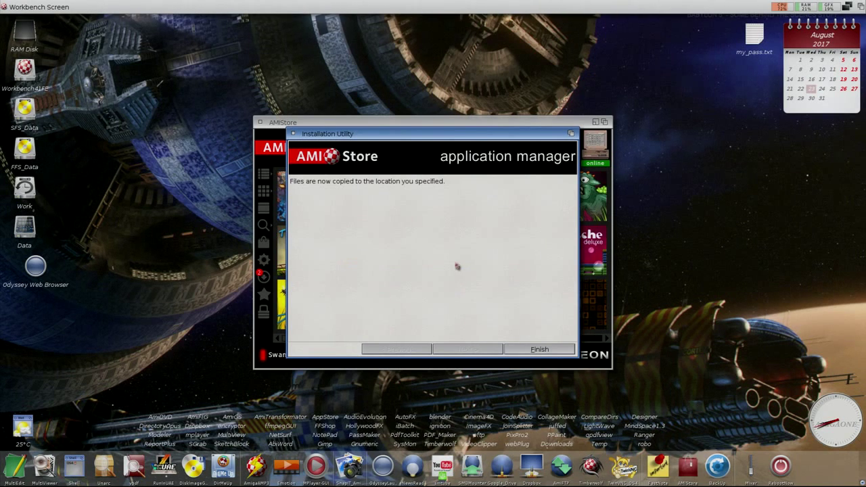
{"action": "left_click", "coordinate": [540, 350]}
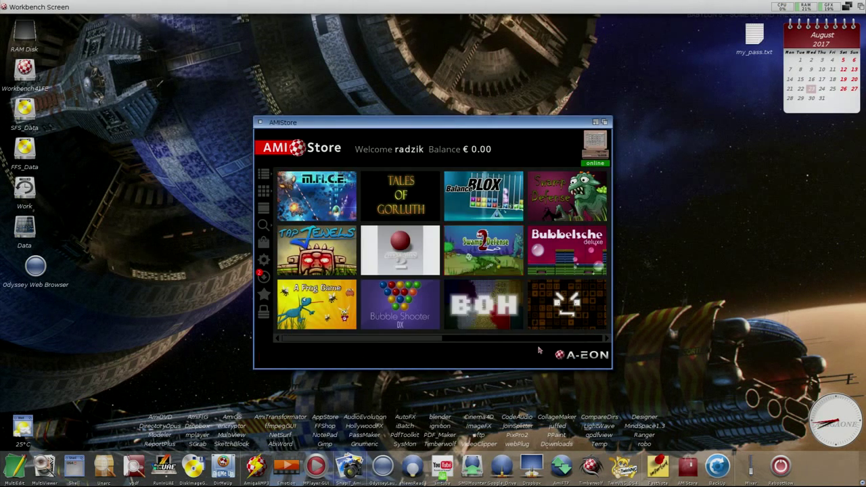
Launch zTools_Installer 2.9 from RAM Disk's zTools drawer and move its window aside
{"action": "double_click", "coordinate": [24, 33]}
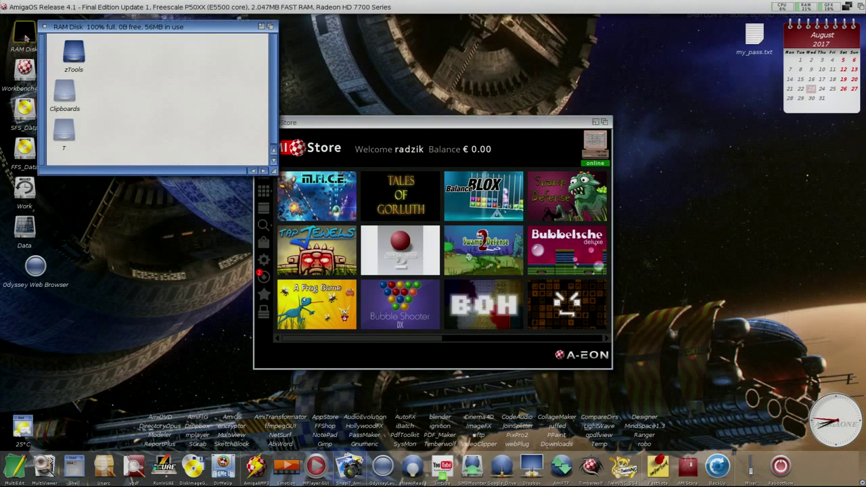
{"action": "left_click", "coordinate": [76, 57]}
{"action": "double_click", "coordinate": [76, 59]}
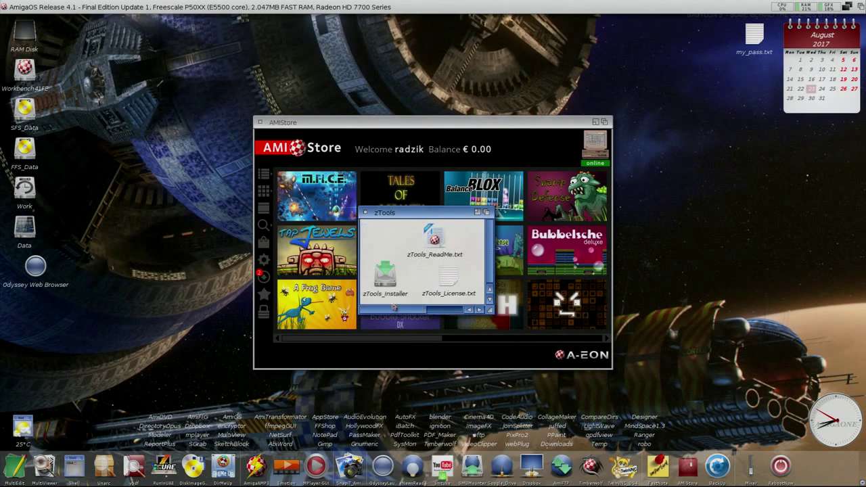
{"action": "double_click", "coordinate": [384, 276]}
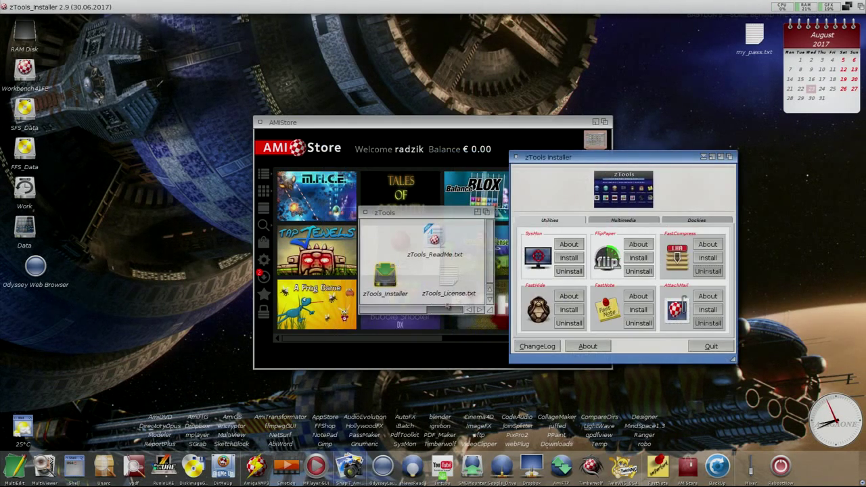
{"action": "left_click_drag", "start_coordinate": [446, 309], "coordinate": [474, 309]}
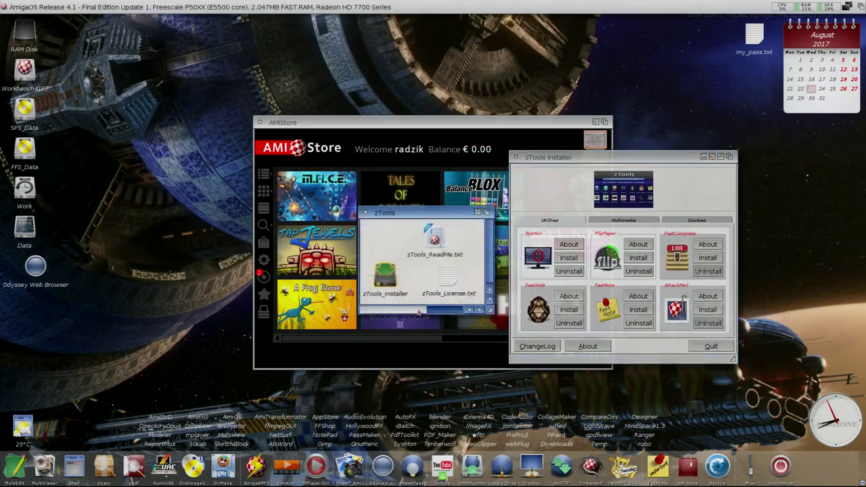
{"action": "double_click", "coordinate": [453, 238]}
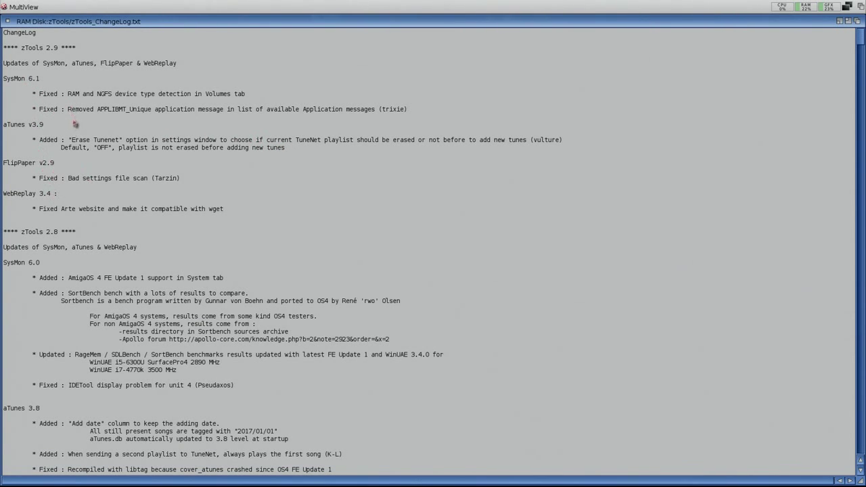
{"action": "left_click", "coordinate": [8, 22]}
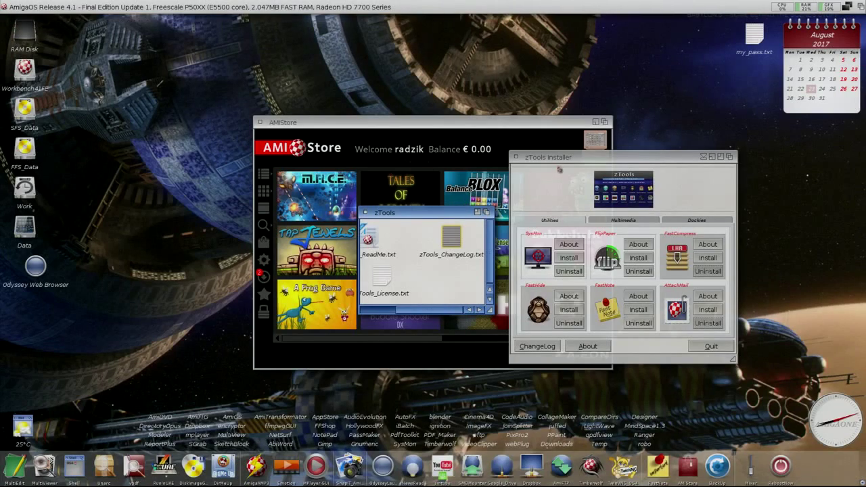
{"action": "left_click_drag", "start_coordinate": [560, 162], "coordinate": [370, 151]}
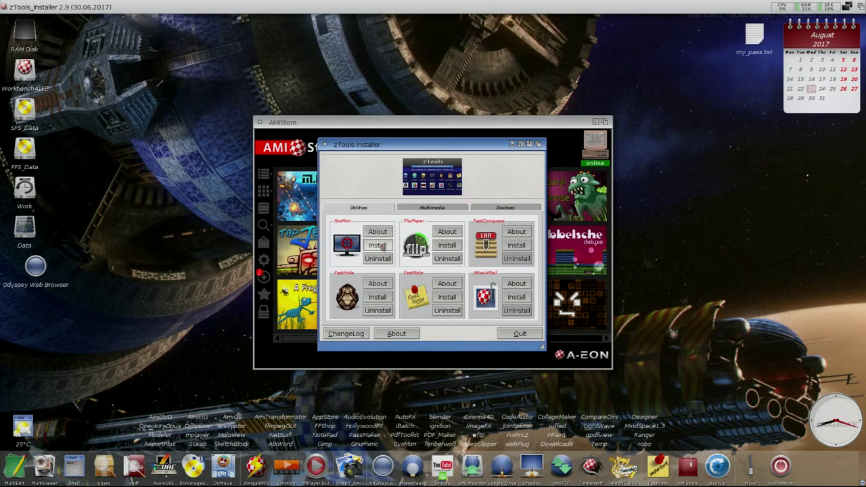
Install SysMon into Workbench41FE:Utilities, confirm success, and move the new SysMon drawer window
{"action": "left_click", "coordinate": [382, 246]}
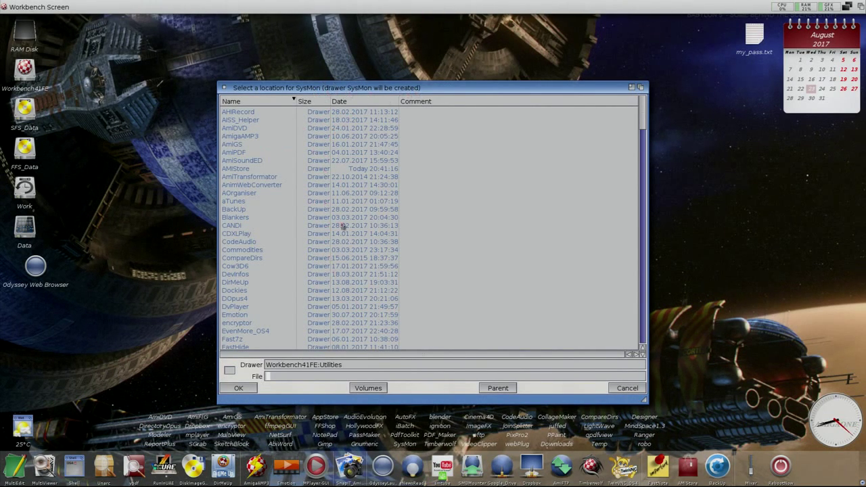
{"action": "left_click", "coordinate": [247, 389]}
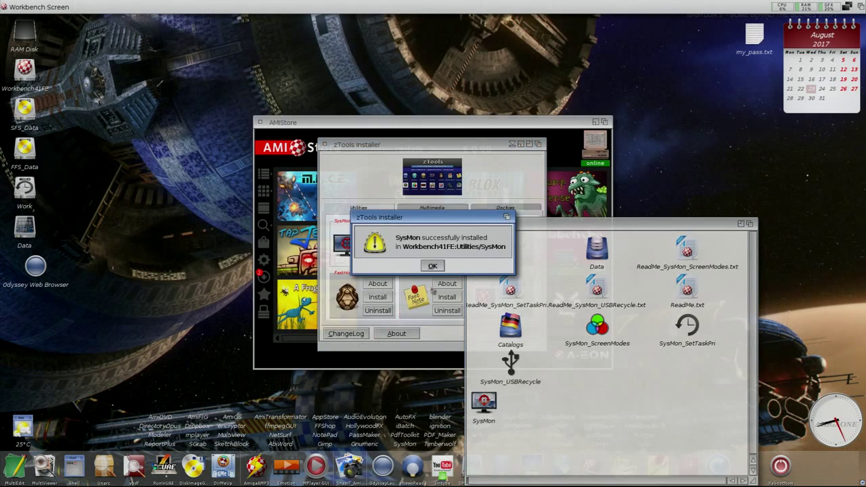
{"action": "left_click", "coordinate": [435, 267]}
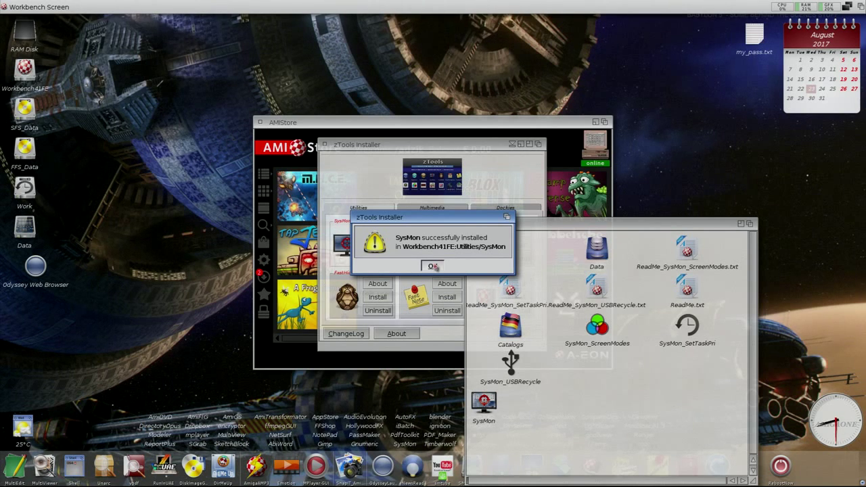
{"action": "left_click_drag", "start_coordinate": [514, 219], "coordinate": [610, 155]}
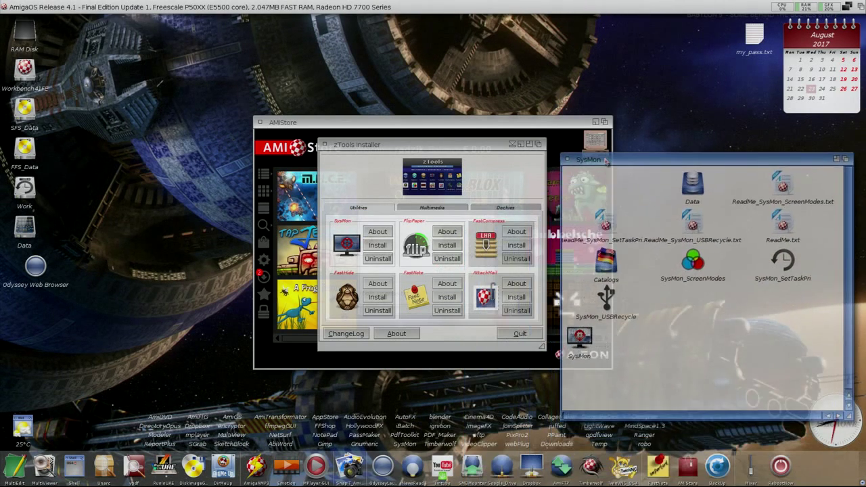